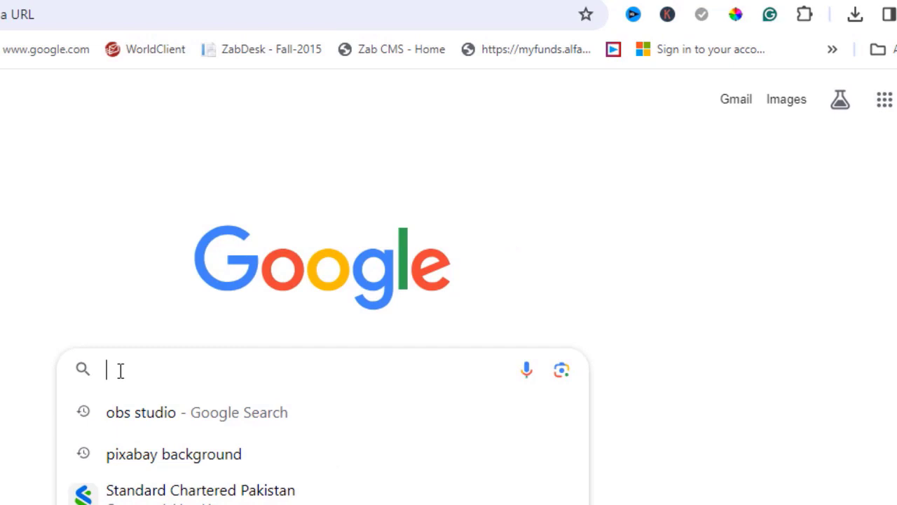
Search Google for 'OBS Studio' and open the official obsproject.com site
{"action": "type", "text": "OBS "}
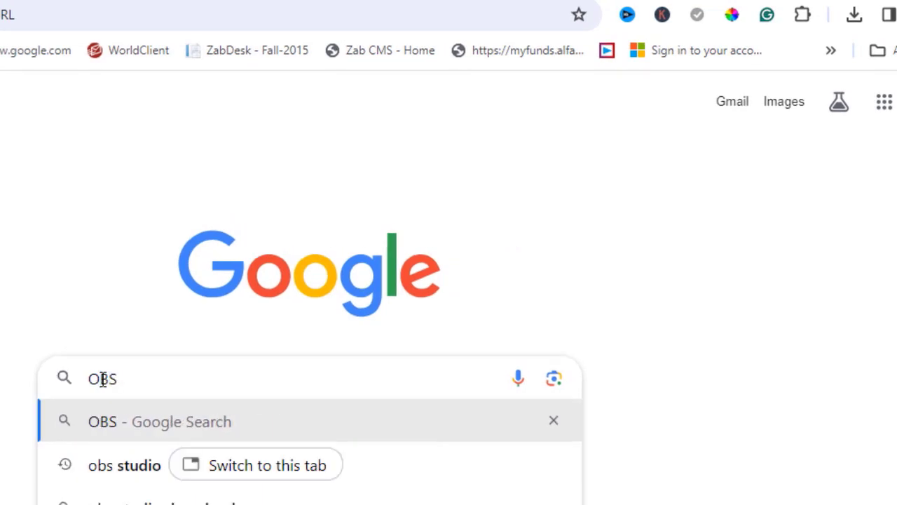
{"action": "type", "text": "Studio"}
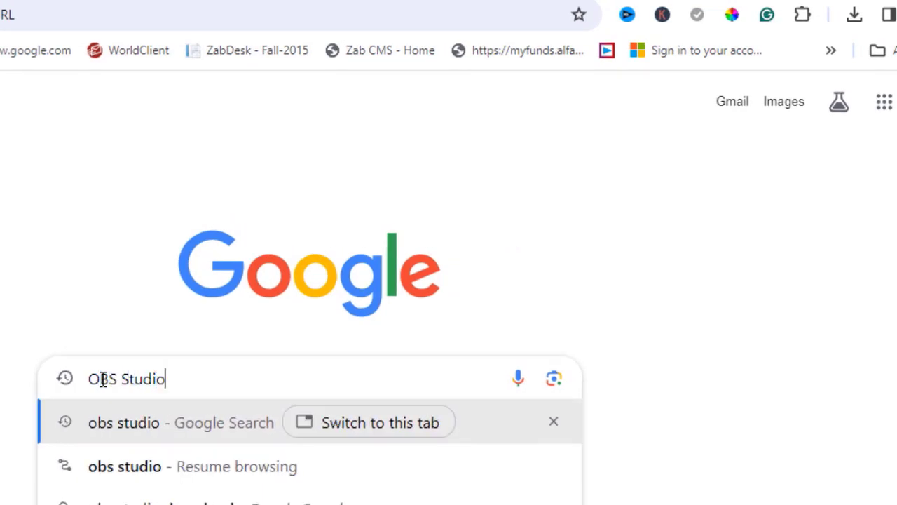
{"action": "left_click", "coordinate": [133, 423]}
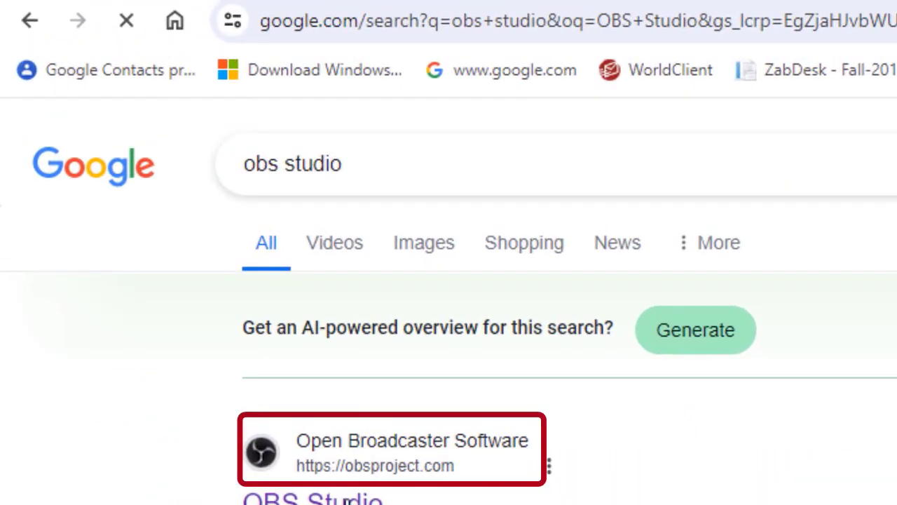
{"action": "left_click", "coordinate": [347, 499]}
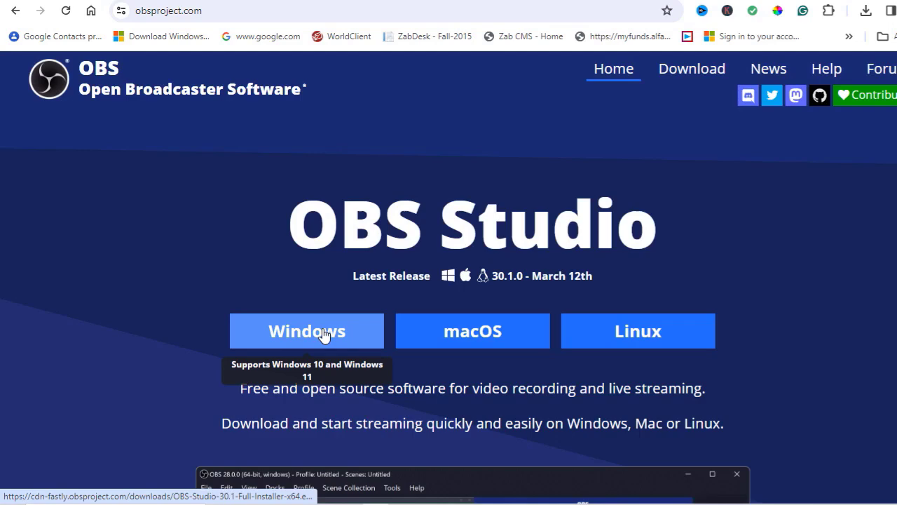
Download the Windows OBS Studio 30.1.0 installer from the Download page and save it
{"action": "left_click", "coordinate": [322, 334]}
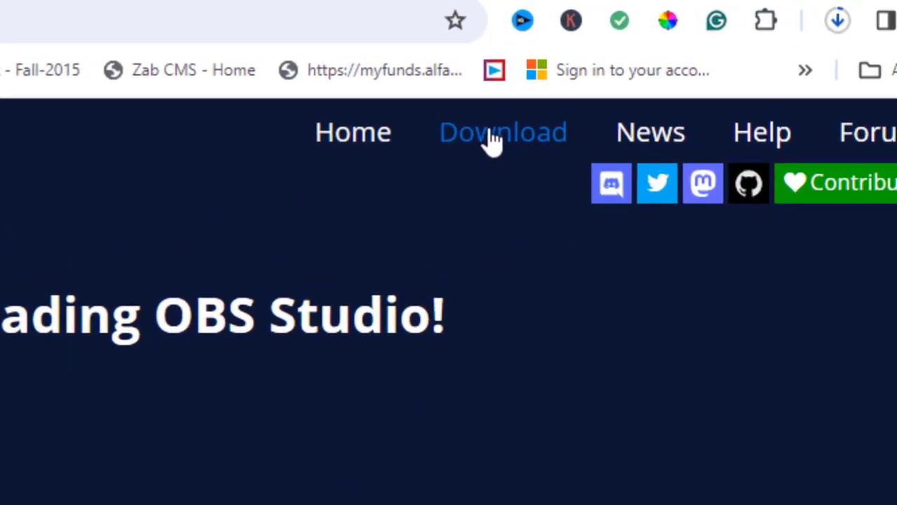
{"action": "left_click", "coordinate": [493, 137]}
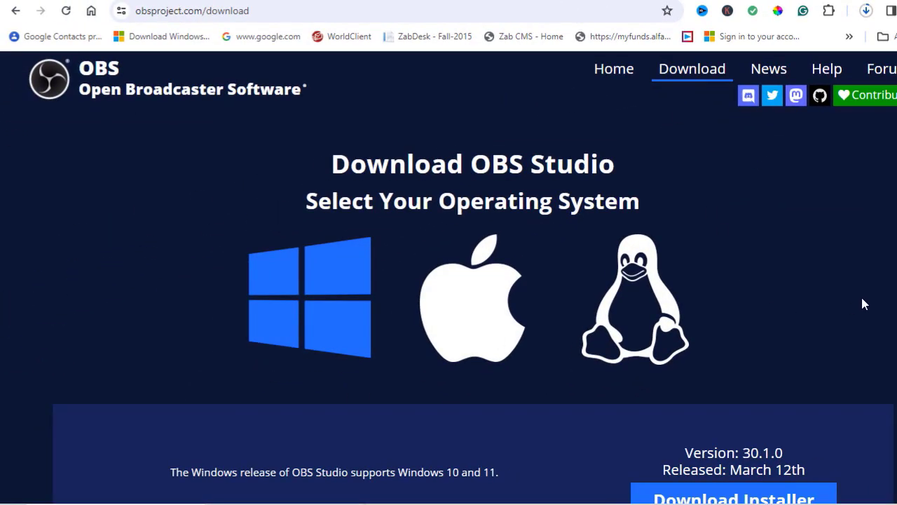
{"action": "scroll", "coordinate": [448, 281], "scroll_direction": "down", "scroll_amount": 1}
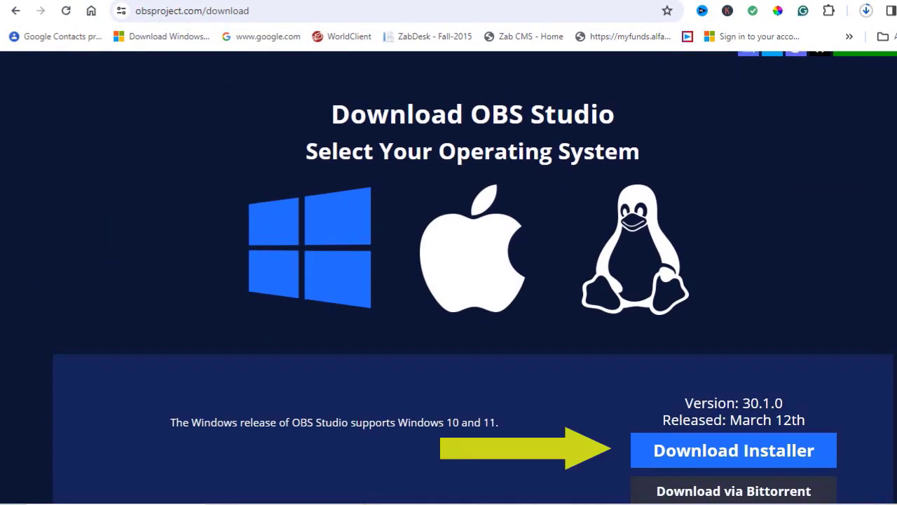
{"action": "left_click", "coordinate": [733, 450]}
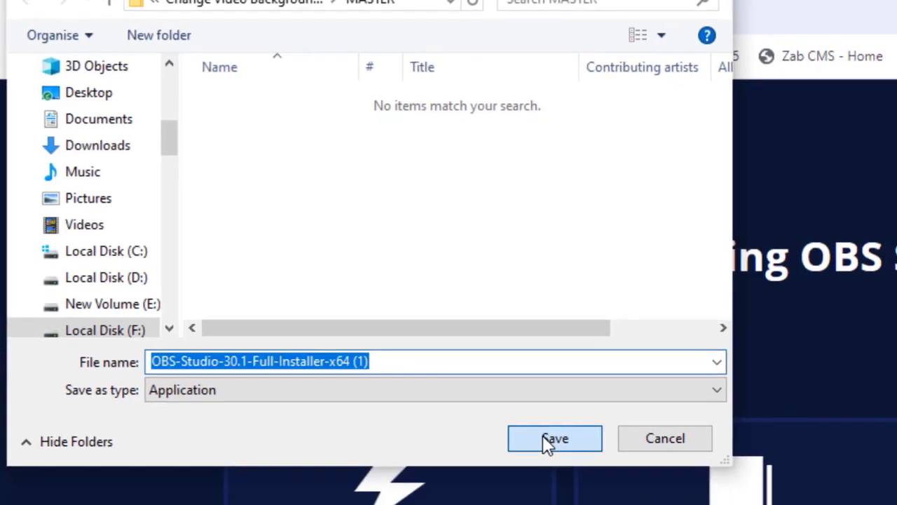
{"action": "left_click", "coordinate": [550, 438]}
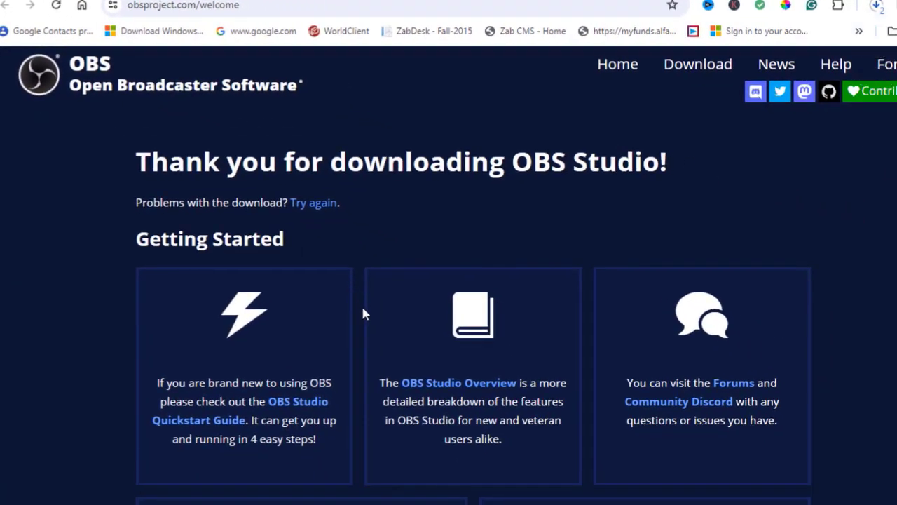
Load zoom.us/support/download in a new tab, save the Zoom installer, and select its shortcut
{"action": "key", "text": "ctrl+t"}
{"action": "type", "text": "zoo"}
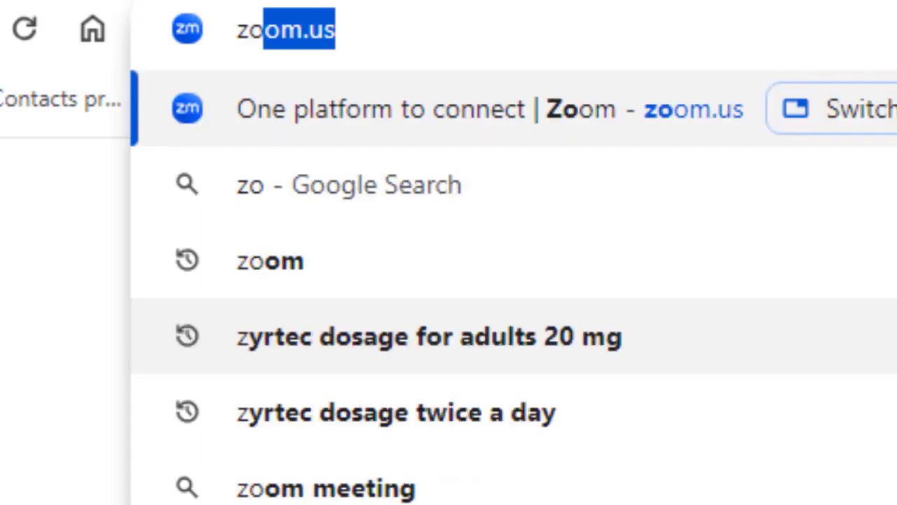
{"action": "type", "text": "m.us"}
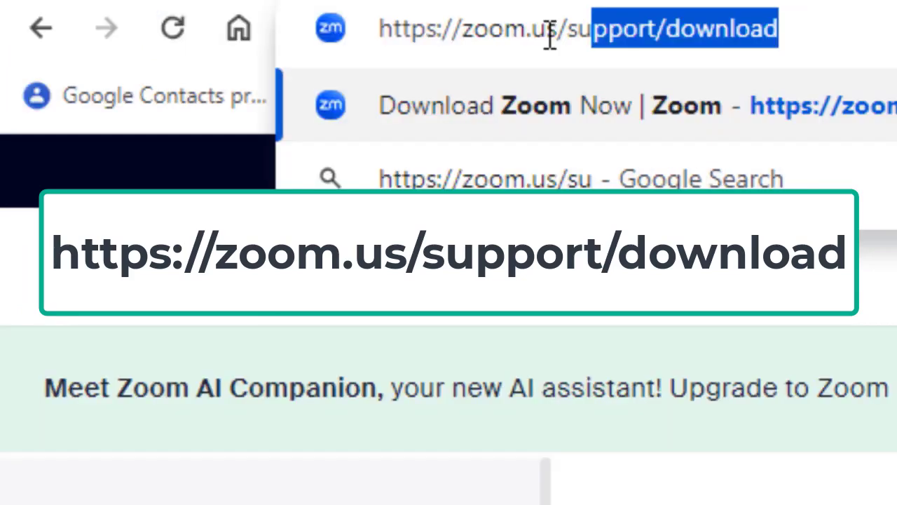
{"action": "type", "text": "pport"}
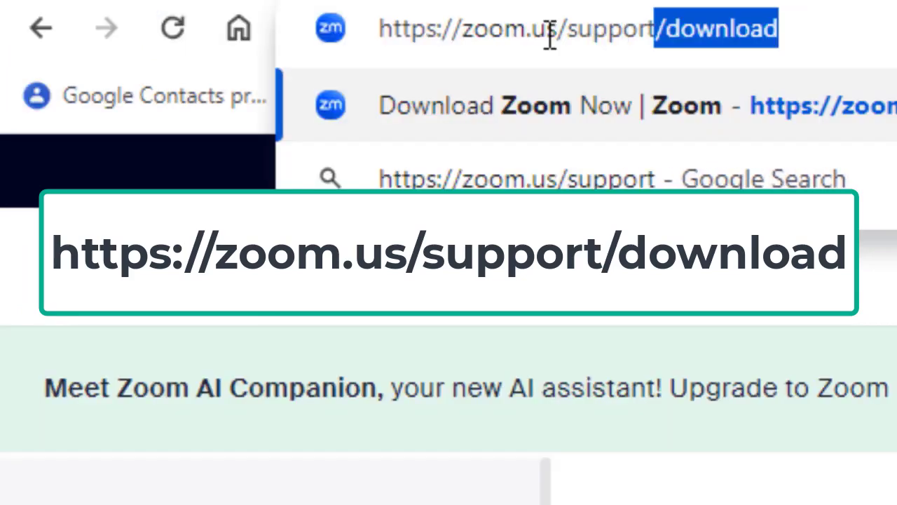
{"action": "type", "text": "/"}
{"action": "key", "text": "Return"}
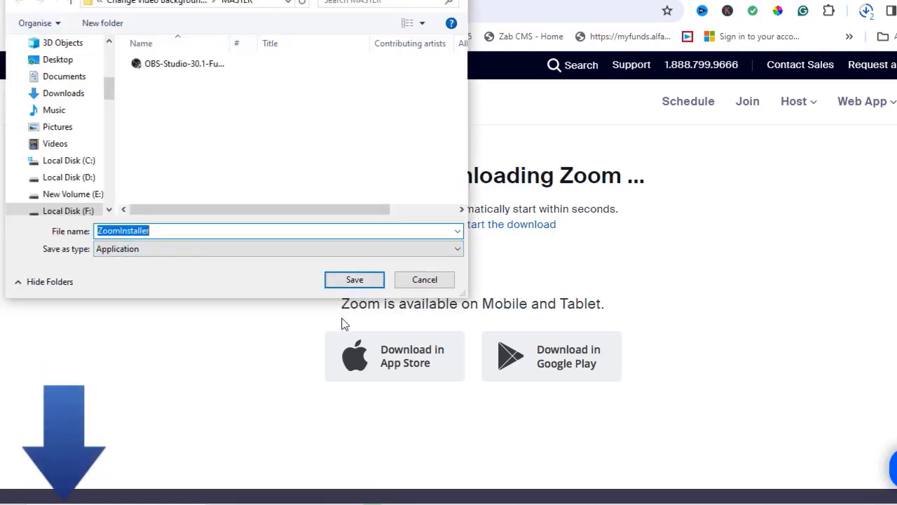
{"action": "left_click", "coordinate": [354, 280]}
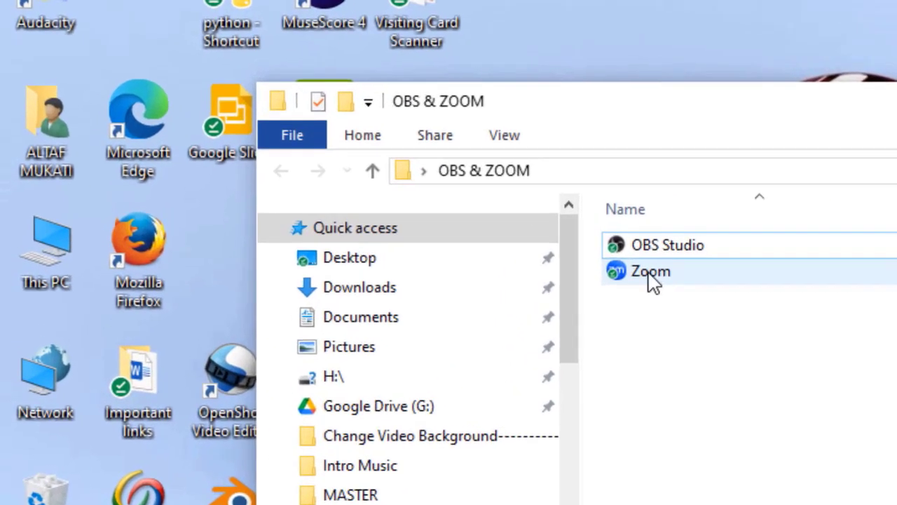
{"action": "left_click", "coordinate": [652, 275]}
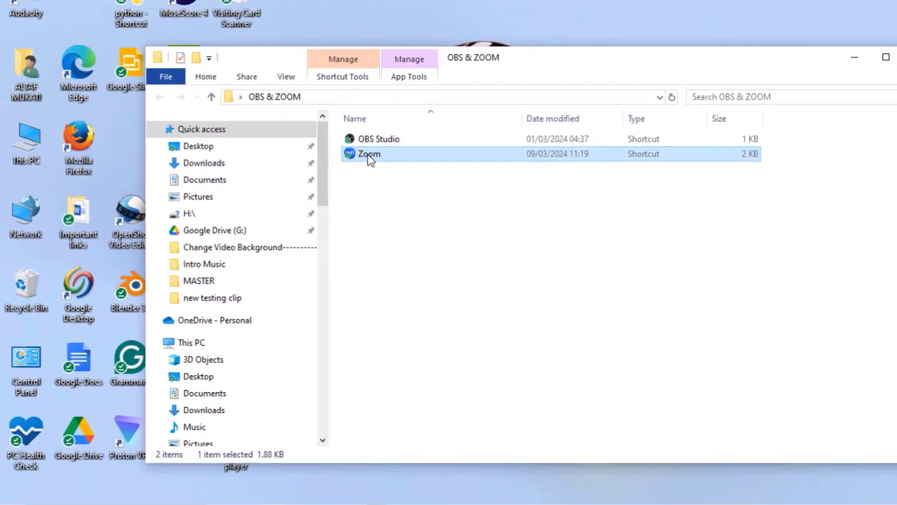
Launch Zoom and minimize it, then launch OBS Studio from the OBS & ZOOM folder
{"action": "double_click", "coordinate": [369, 156]}
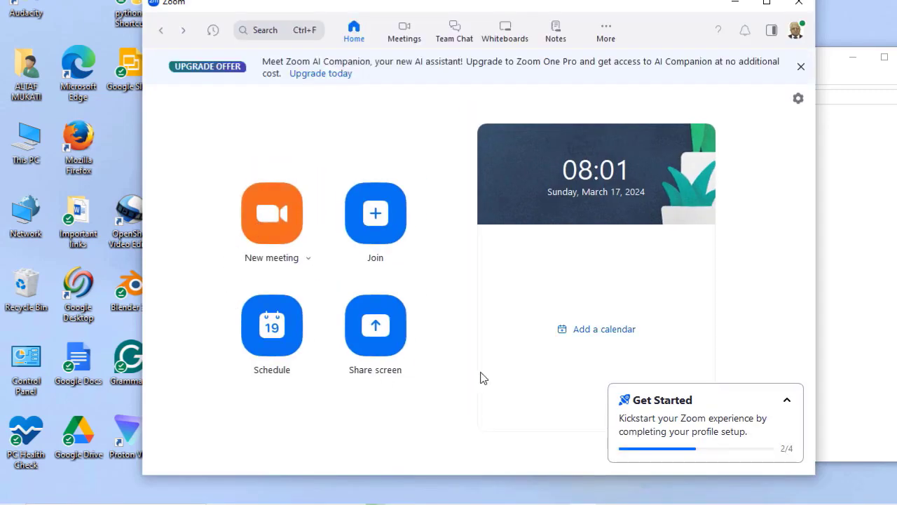
{"action": "left_click", "coordinate": [736, 5]}
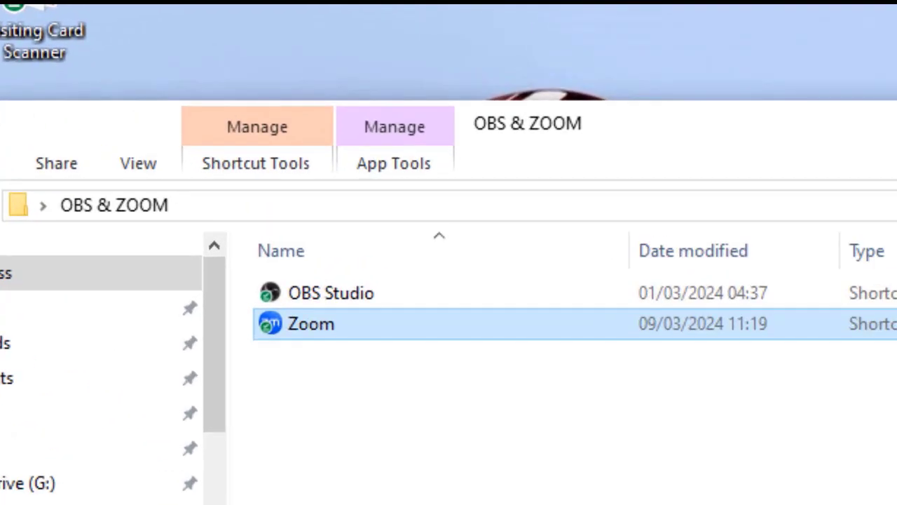
{"action": "left_click", "coordinate": [336, 295]}
{"action": "double_click", "coordinate": [336, 293]}
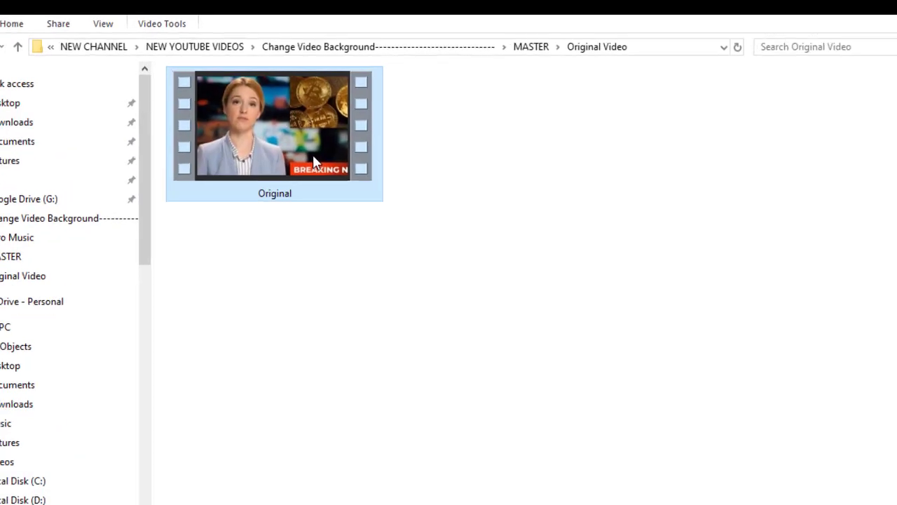
Show the Open with app list for the Original presenter video
{"action": "right_click", "coordinate": [344, 207]}
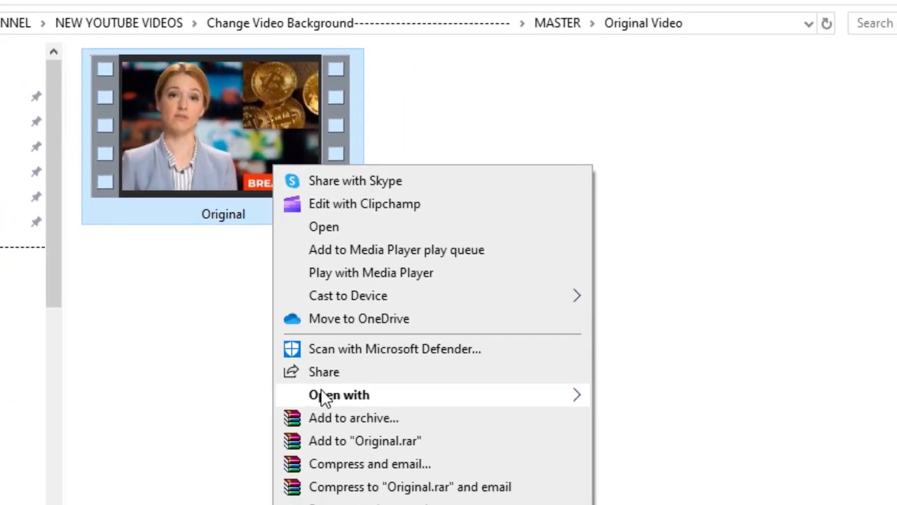
{"action": "mouse_move", "coordinate": [641, 491]}
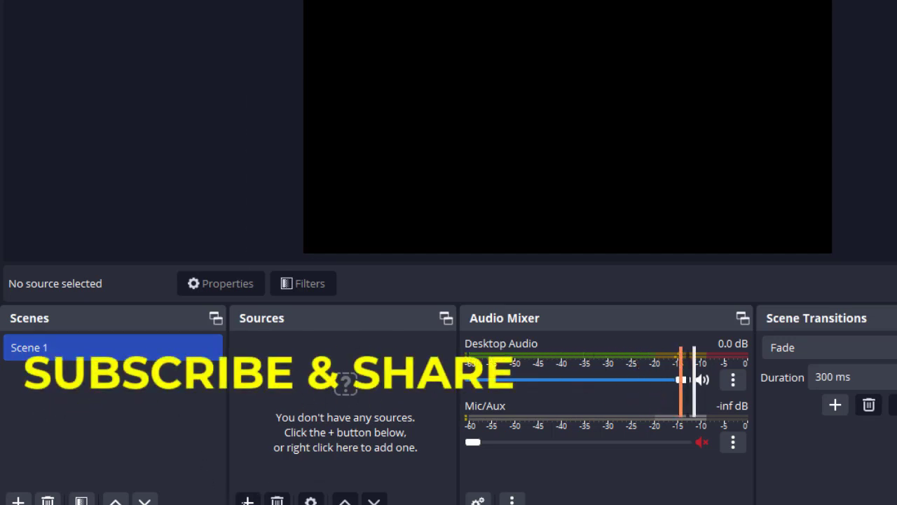
Add a Window Capture using Windows 10 (1903 and up) without cursor, fill the canvas, start Virtual Camera
{"action": "left_click", "coordinate": [247, 501]}
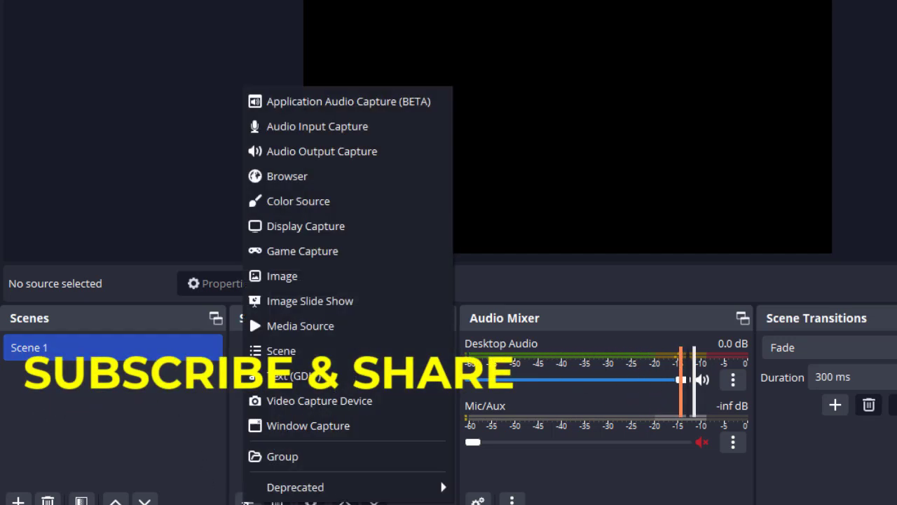
{"action": "left_click", "coordinate": [284, 426]}
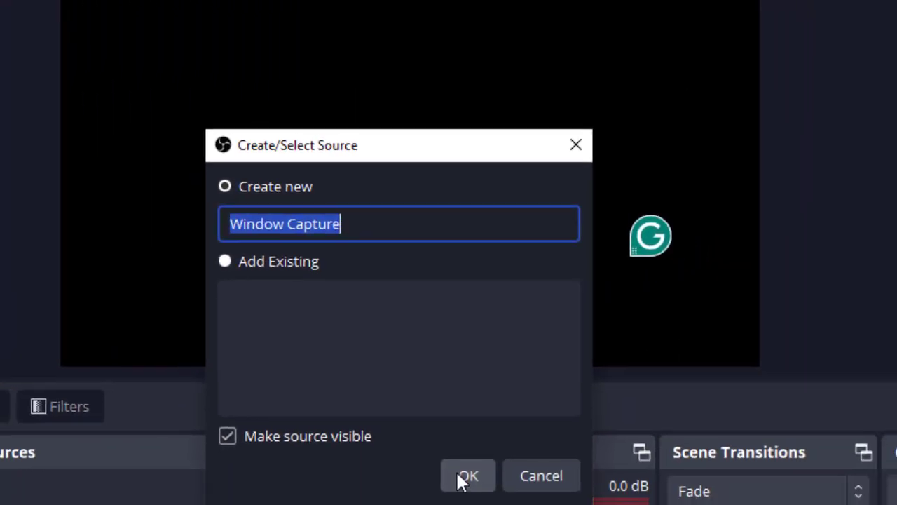
{"action": "left_click", "coordinate": [464, 477]}
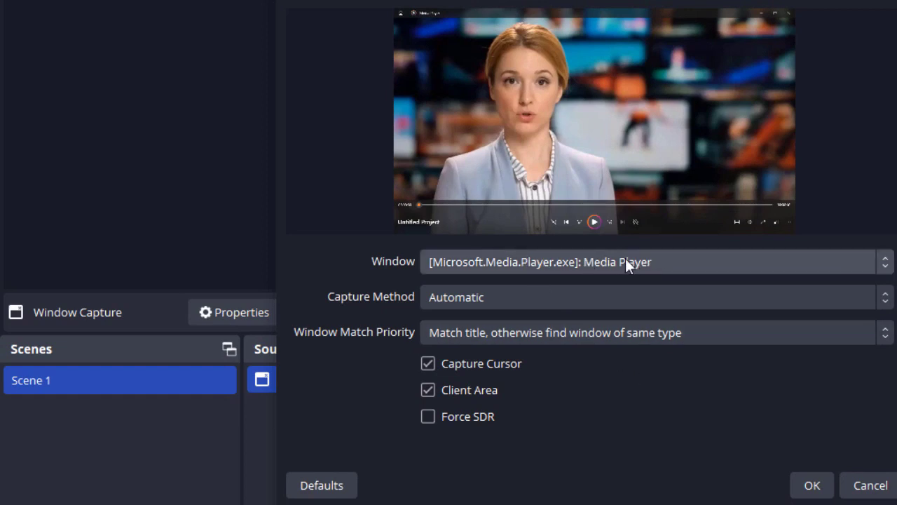
{"action": "left_click", "coordinate": [886, 300]}
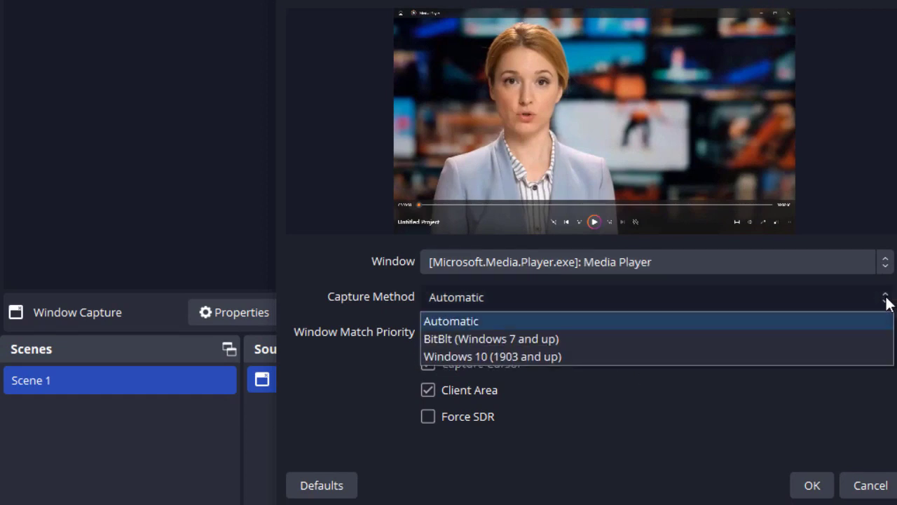
{"action": "left_click", "coordinate": [546, 359]}
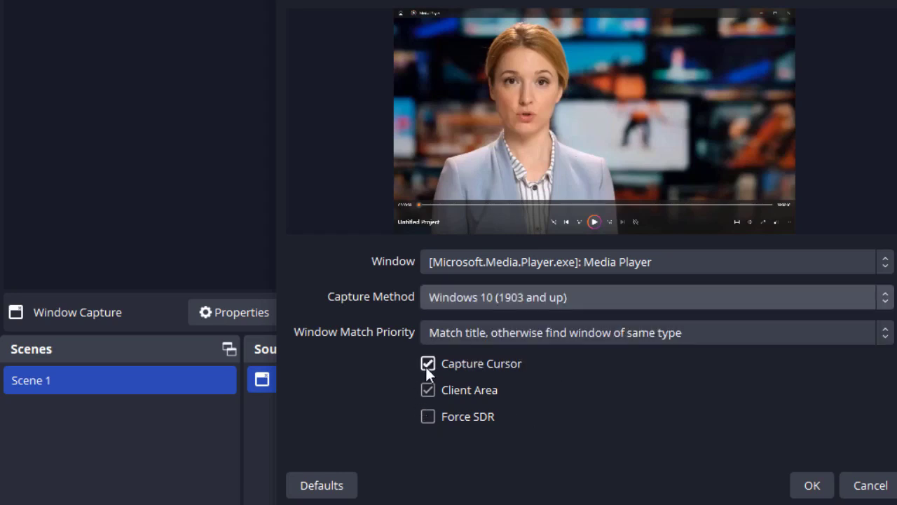
{"action": "left_click", "coordinate": [427, 387]}
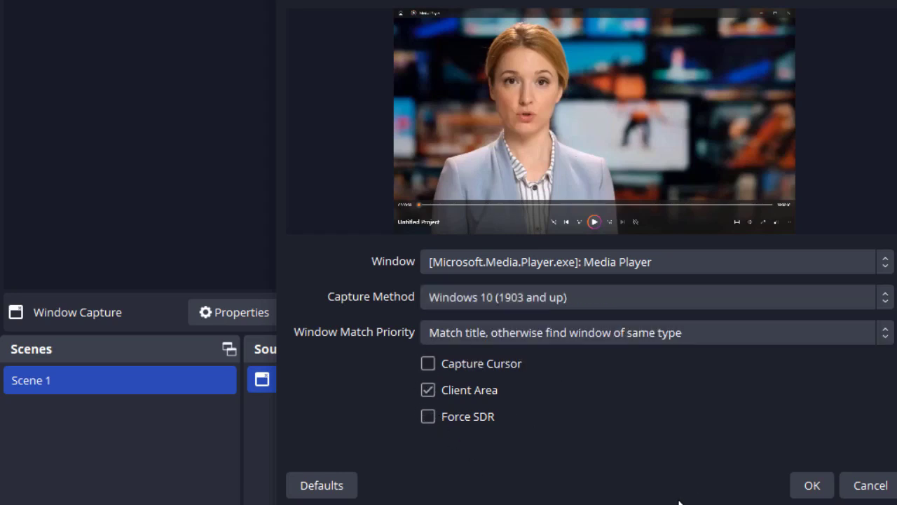
{"action": "left_click", "coordinate": [811, 486]}
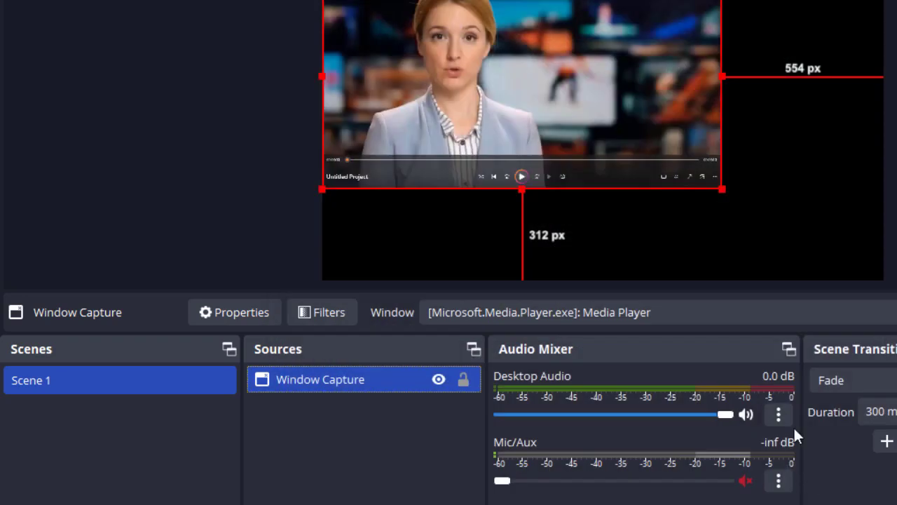
{"action": "left_click_drag", "start_coordinate": [721, 189], "coordinate": [791, 279]}
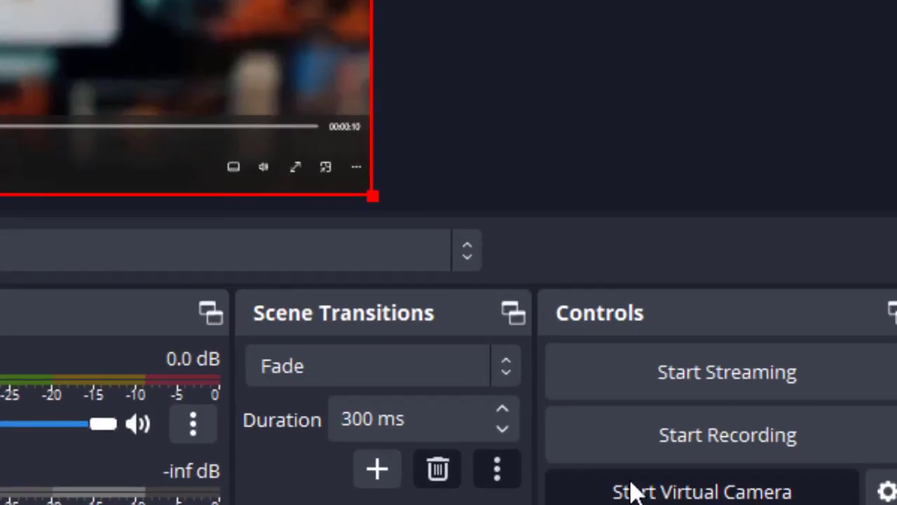
{"action": "left_click", "coordinate": [774, 415]}
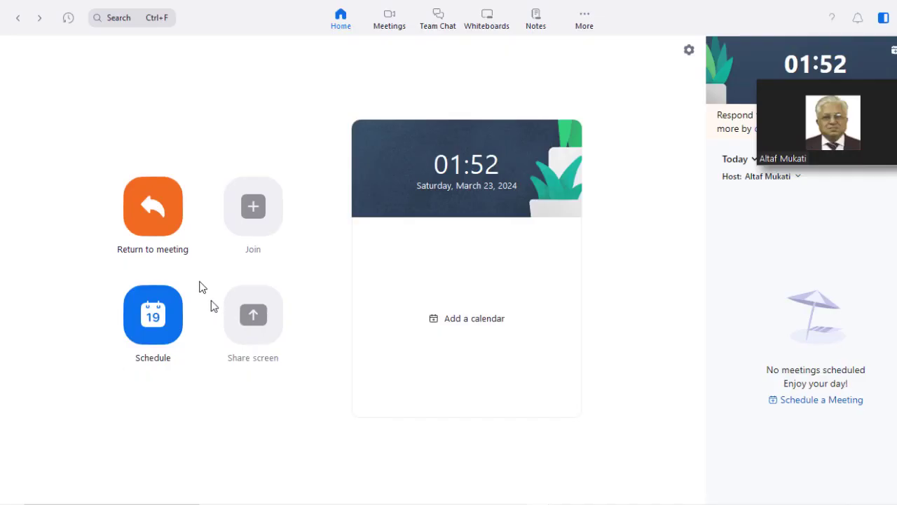
Rejoin the meeting, start video from OBS Virtual Camera, and open Choose Virtual Background…
{"action": "left_click", "coordinate": [152, 207]}
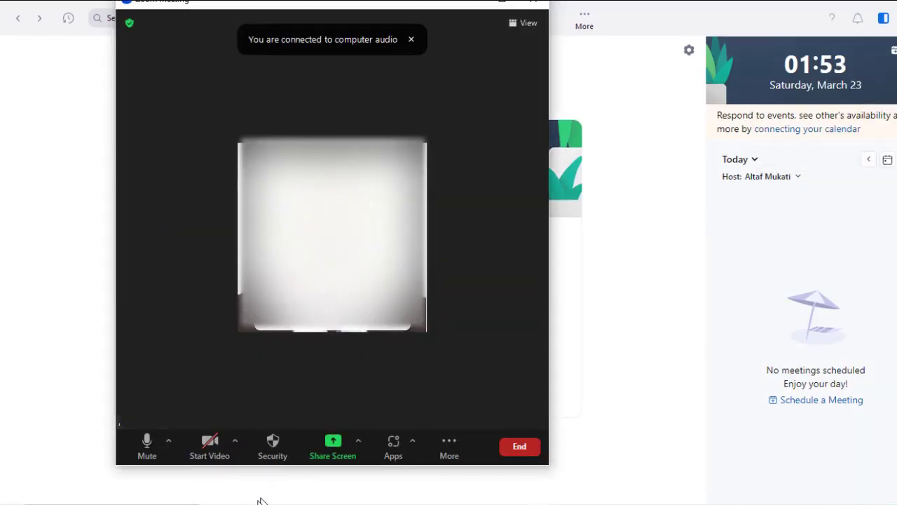
{"action": "left_click", "coordinate": [235, 443]}
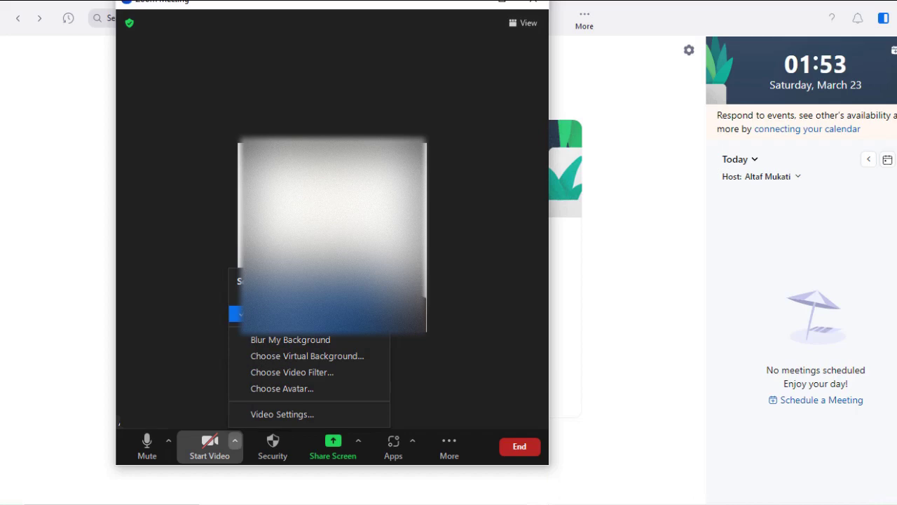
{"action": "left_click", "coordinate": [265, 339]}
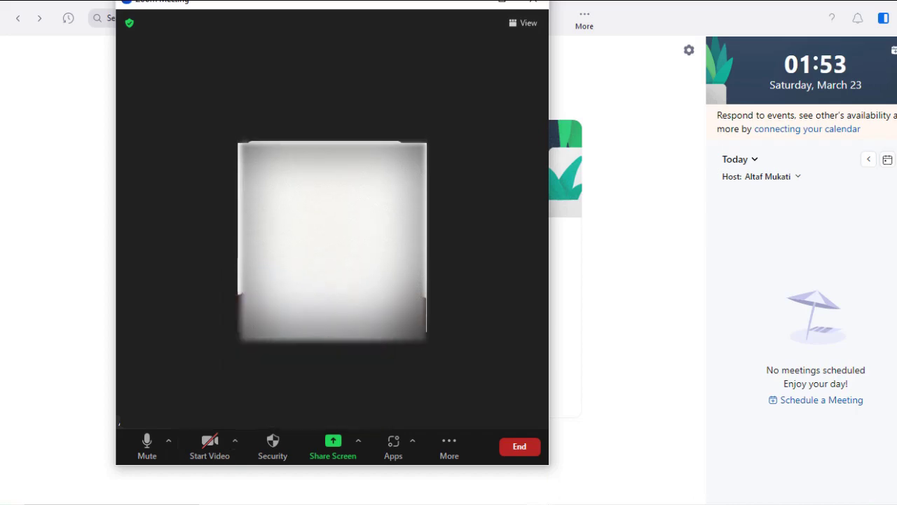
{"action": "left_click", "coordinate": [213, 452]}
{"action": "mouse_move", "coordinate": [217, 499]}
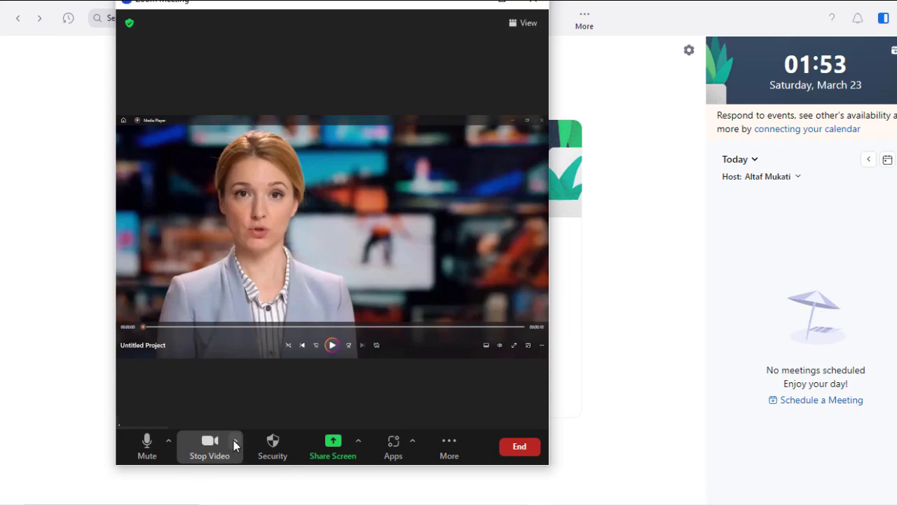
{"action": "left_click", "coordinate": [235, 443]}
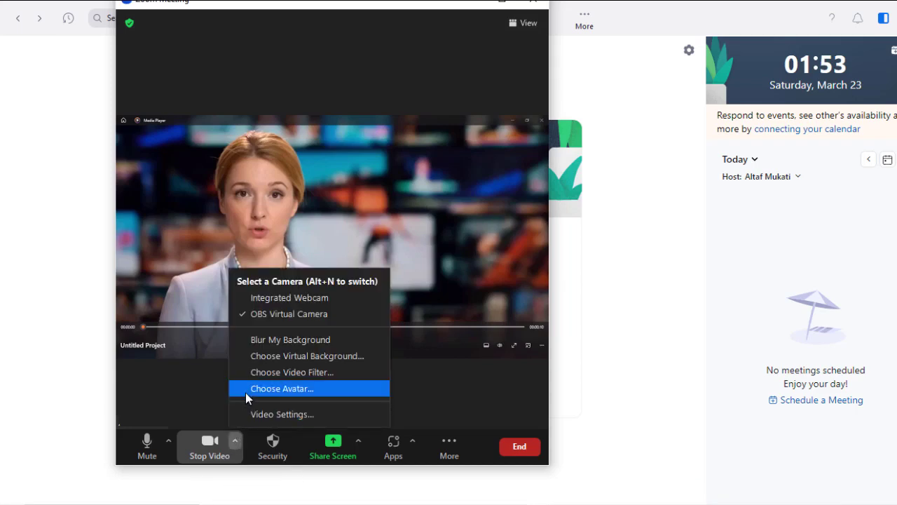
{"action": "left_click", "coordinate": [251, 356]}
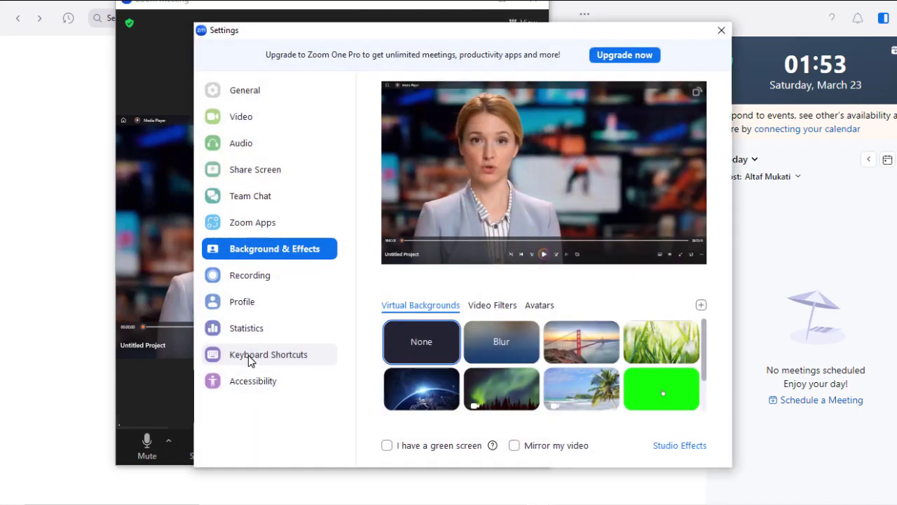
Add the pexels_videos_1893738 waterfall video as a background and select it behind the presenter
{"action": "left_click", "coordinate": [700, 304]}
{"action": "left_click", "coordinate": [657, 262]}
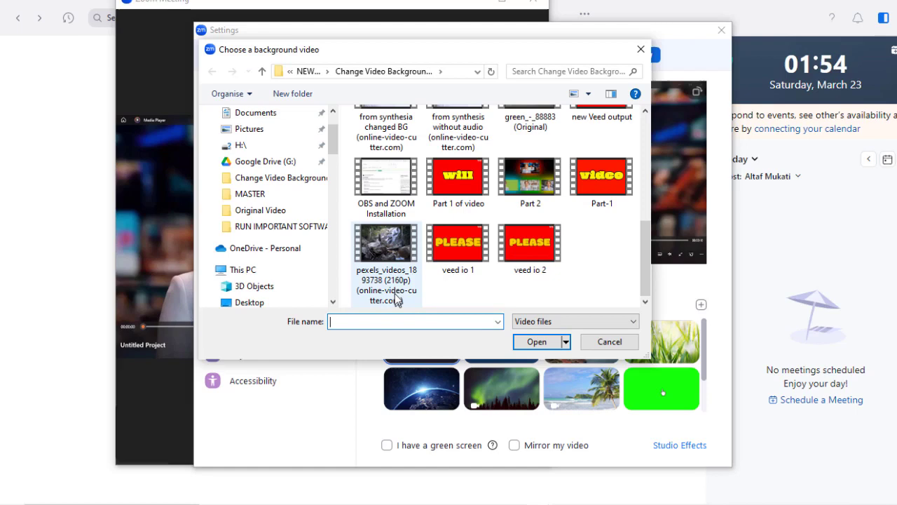
{"action": "left_click", "coordinate": [385, 252]}
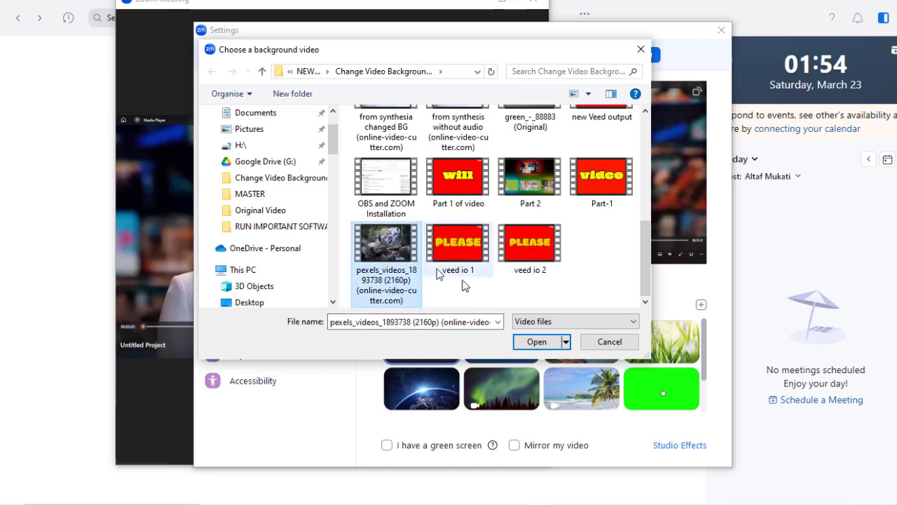
{"action": "left_click", "coordinate": [538, 342]}
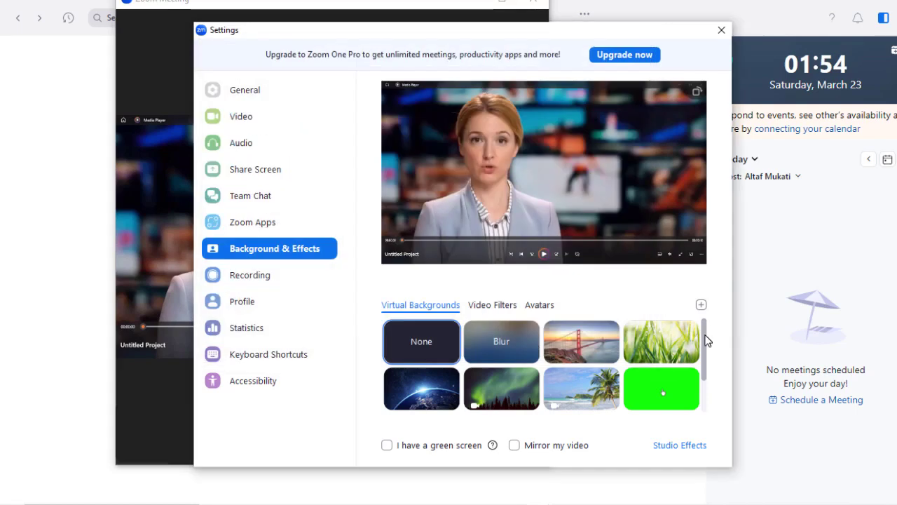
{"action": "left_click_drag", "start_coordinate": [705, 341], "coordinate": [705, 381]}
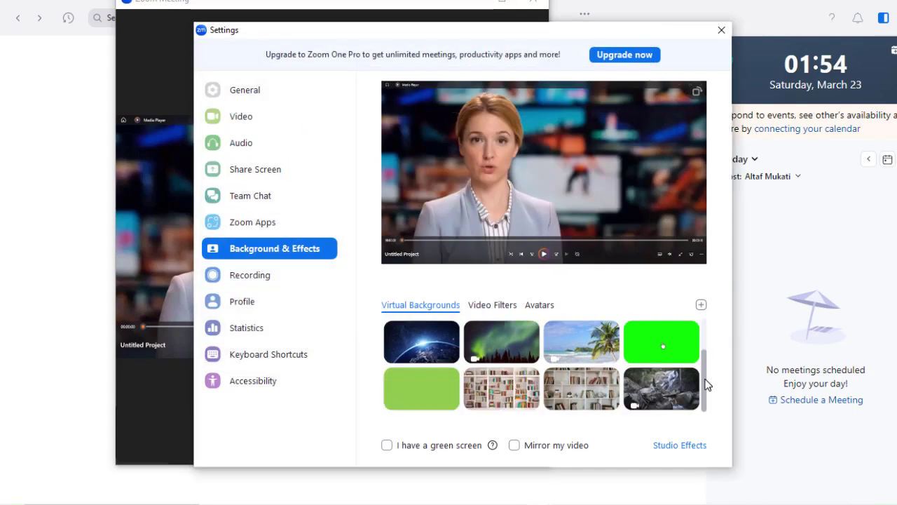
{"action": "left_click", "coordinate": [661, 389]}
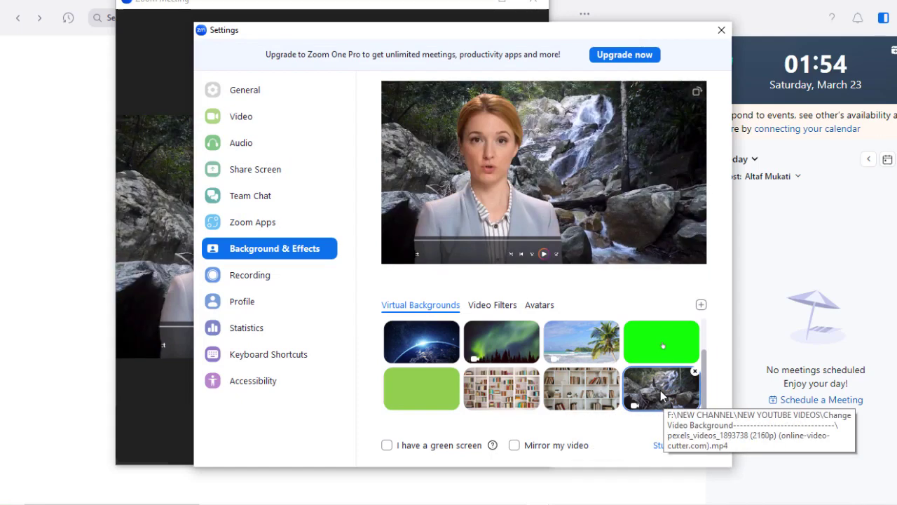
{"action": "mouse_move", "coordinate": [463, 494]}
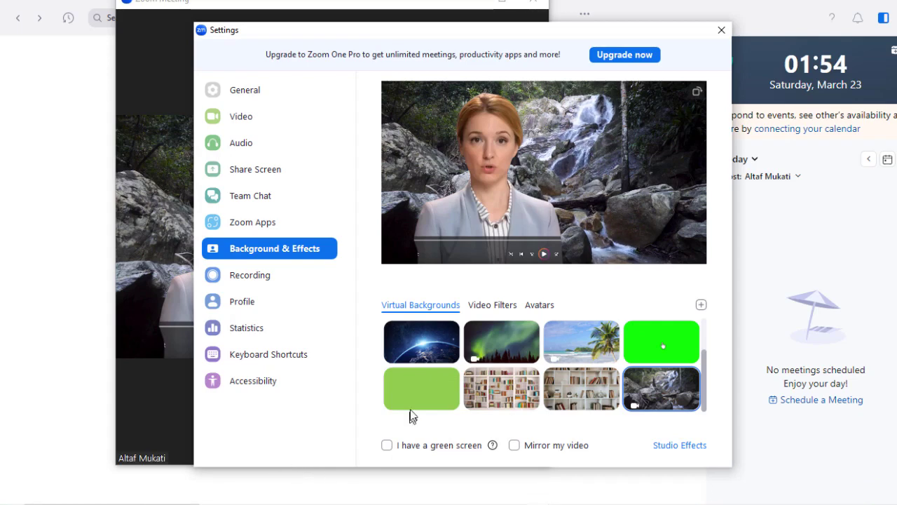
Try the green background, return to the waterfall, test then remove the Meet Happy filter
{"action": "left_click", "coordinate": [424, 384]}
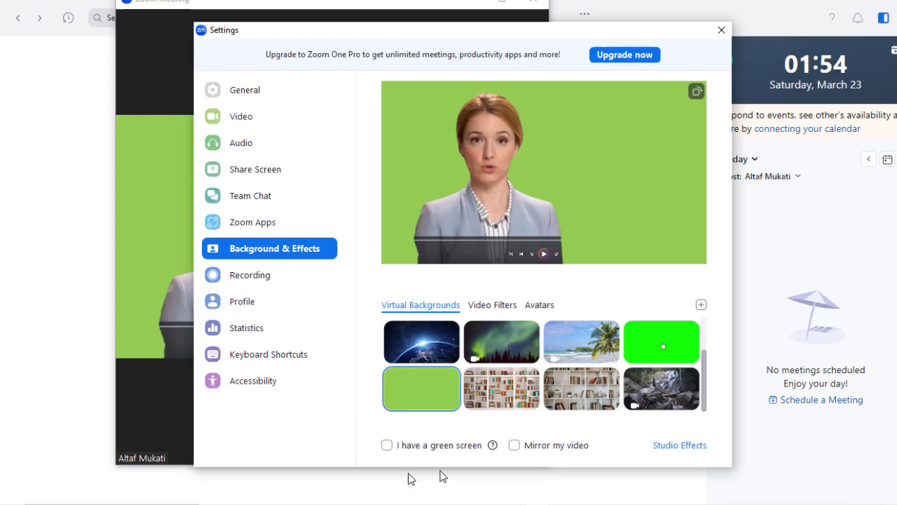
{"action": "left_click", "coordinate": [658, 389]}
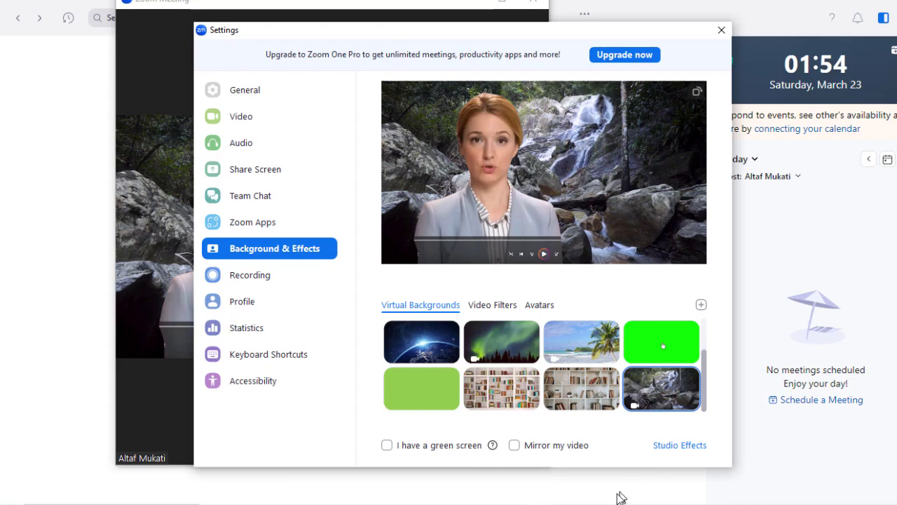
{"action": "left_click", "coordinate": [495, 306]}
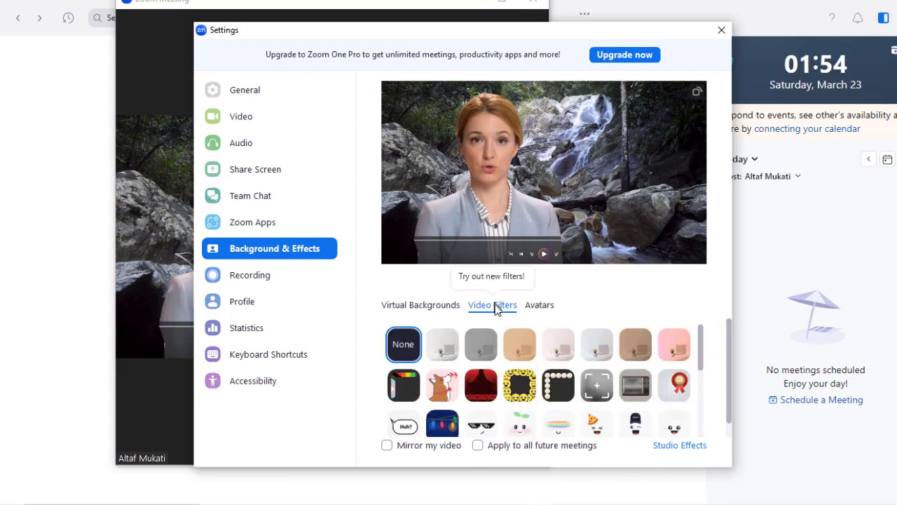
{"action": "left_click", "coordinate": [516, 391]}
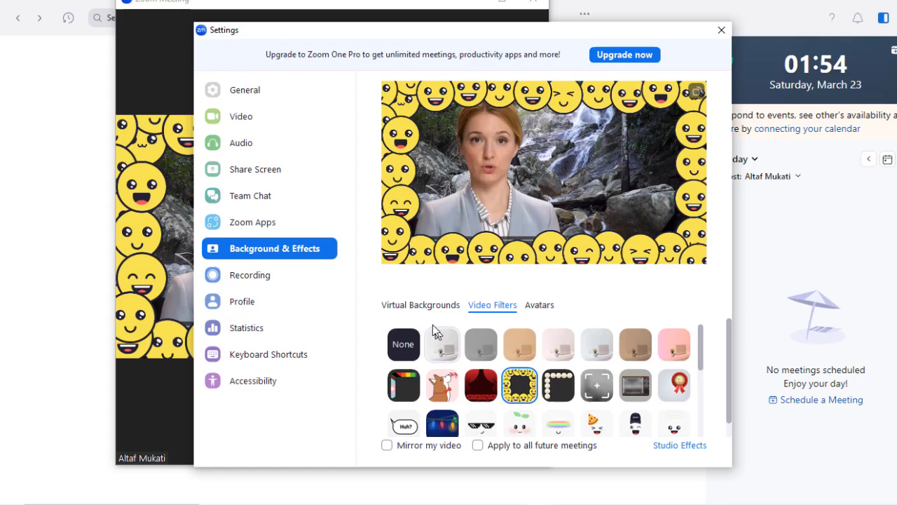
{"action": "left_click", "coordinate": [405, 341]}
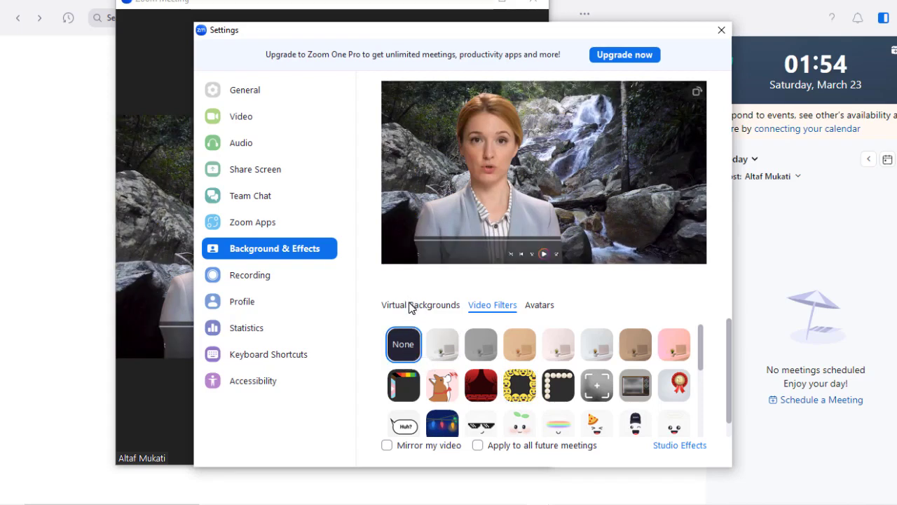
{"action": "left_click", "coordinate": [411, 307]}
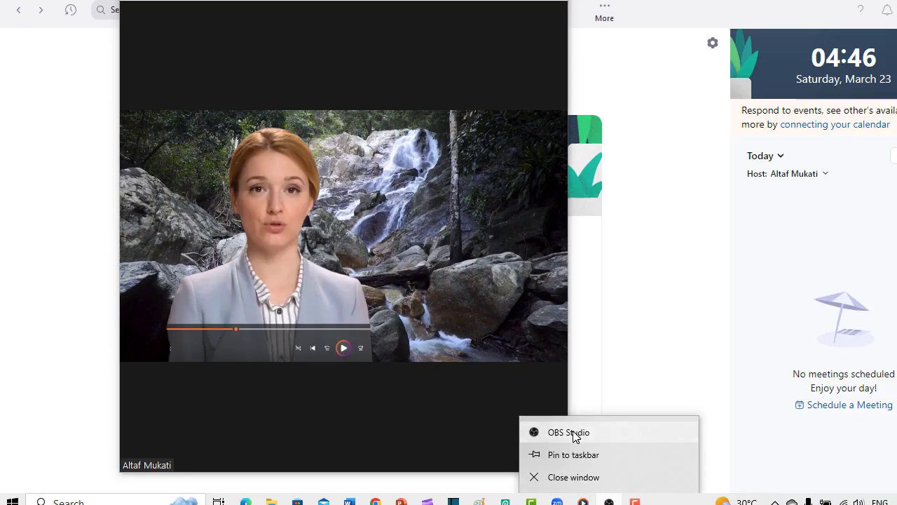
Launch OBS Studio again, choosing Launch Anyway at the already-running warning
{"action": "left_click", "coordinate": [575, 432]}
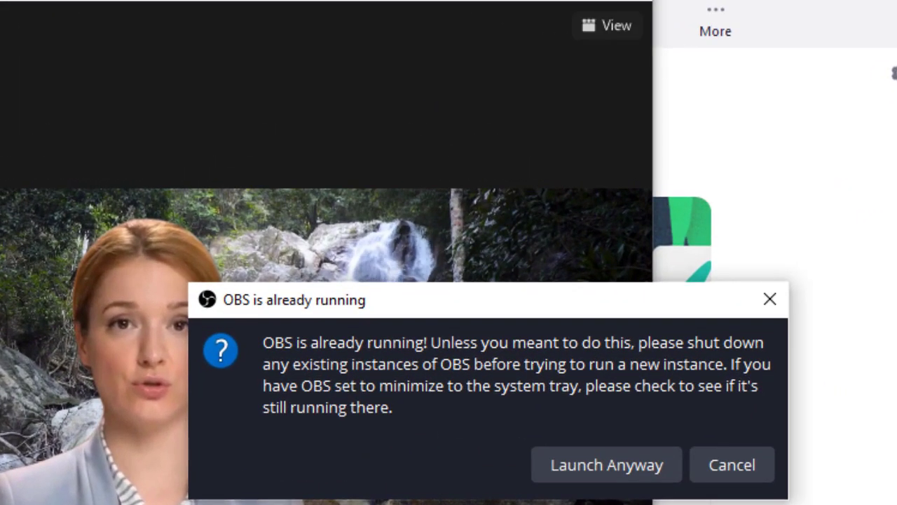
{"action": "left_click", "coordinate": [593, 461]}
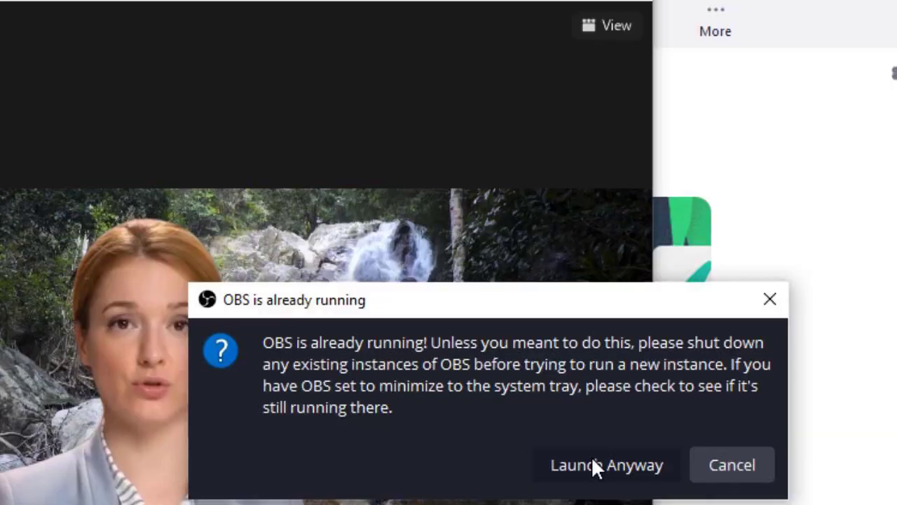
{"action": "left_click", "coordinate": [591, 465]}
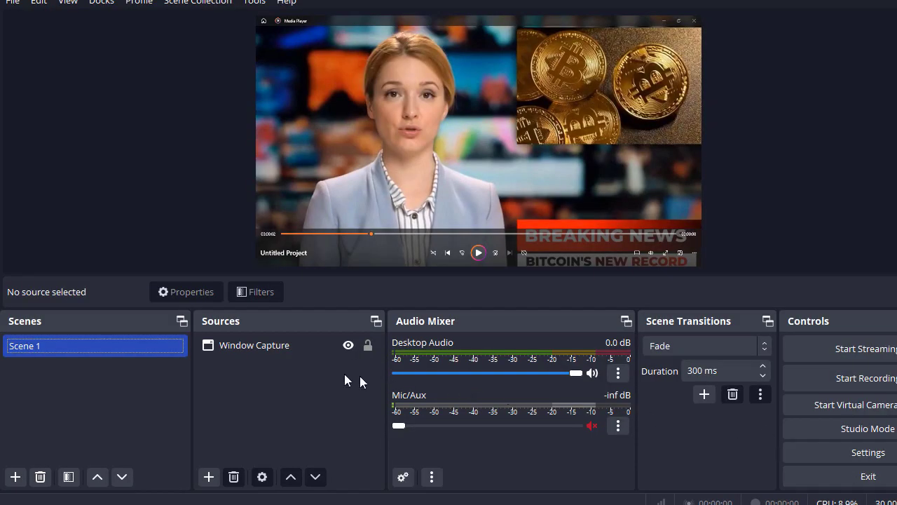
Add Scene 2 and create a Window Capture 2 source in it
{"action": "left_click", "coordinate": [15, 476]}
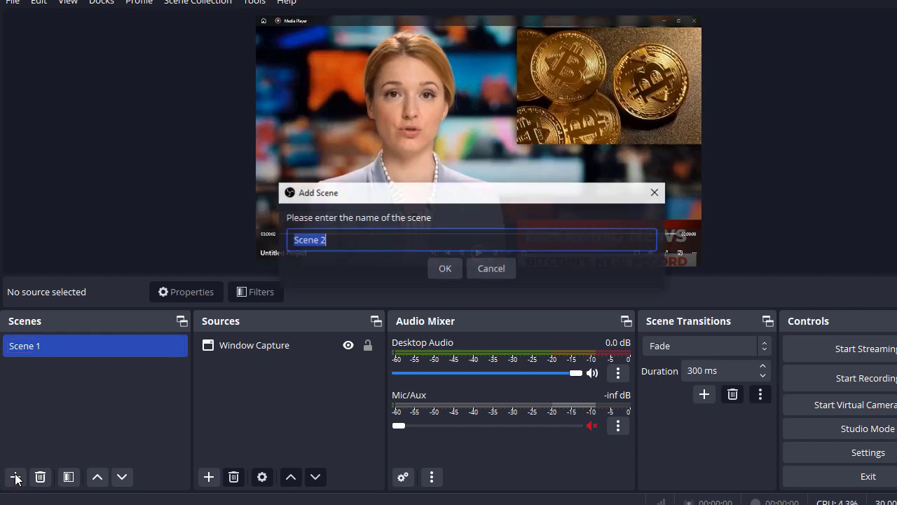
{"action": "left_click", "coordinate": [443, 269]}
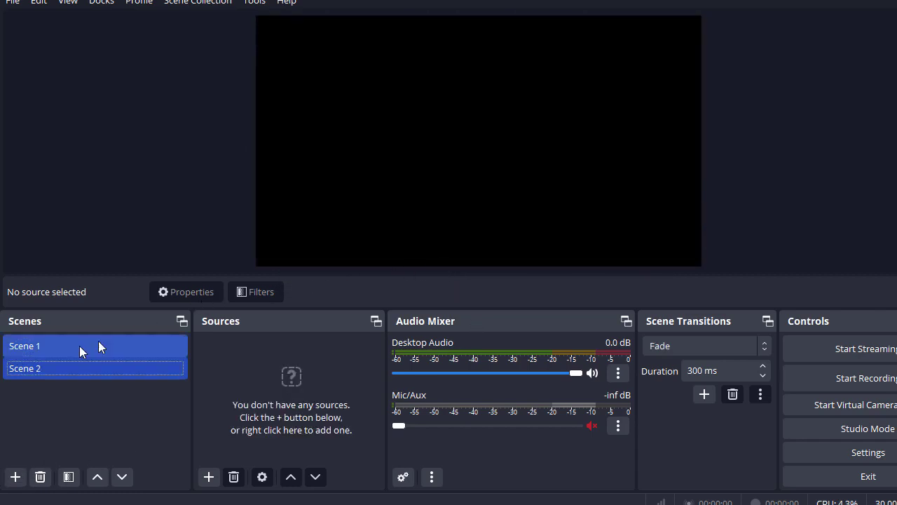
{"action": "left_click", "coordinate": [209, 477]}
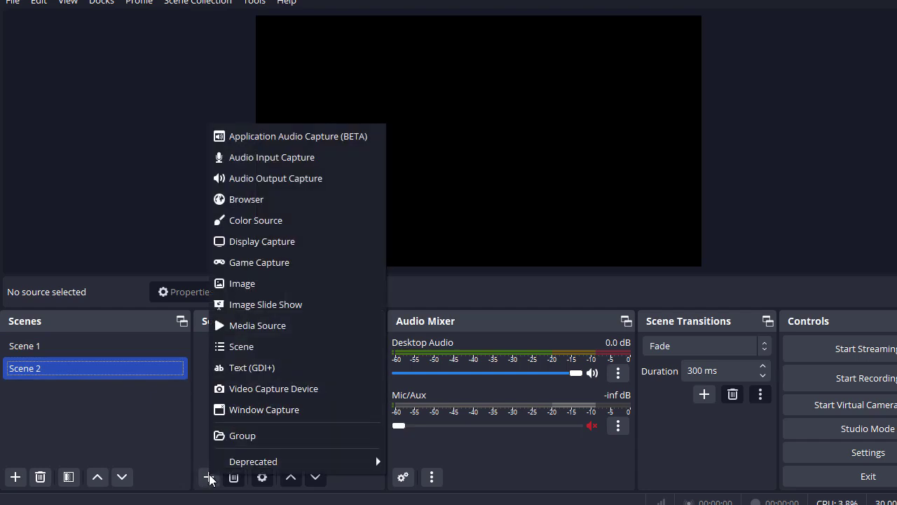
{"action": "left_click", "coordinate": [254, 409]}
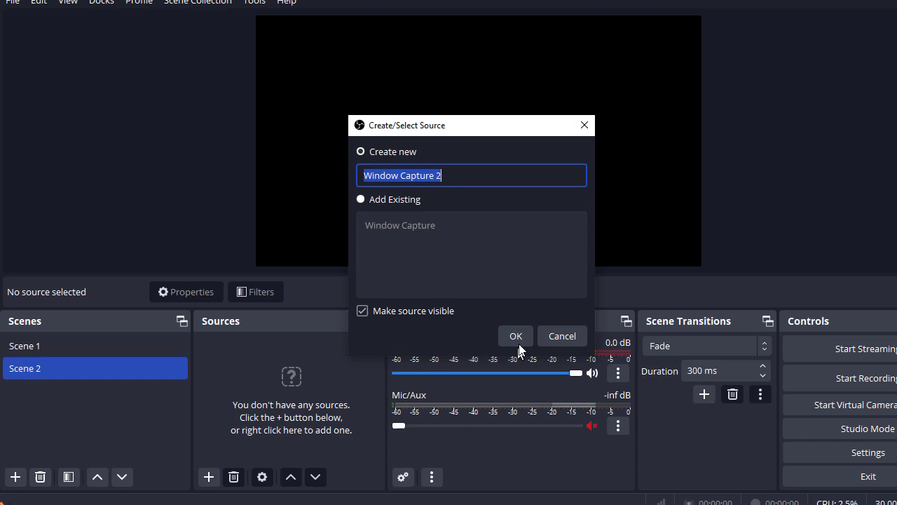
{"action": "left_click", "coordinate": [516, 336]}
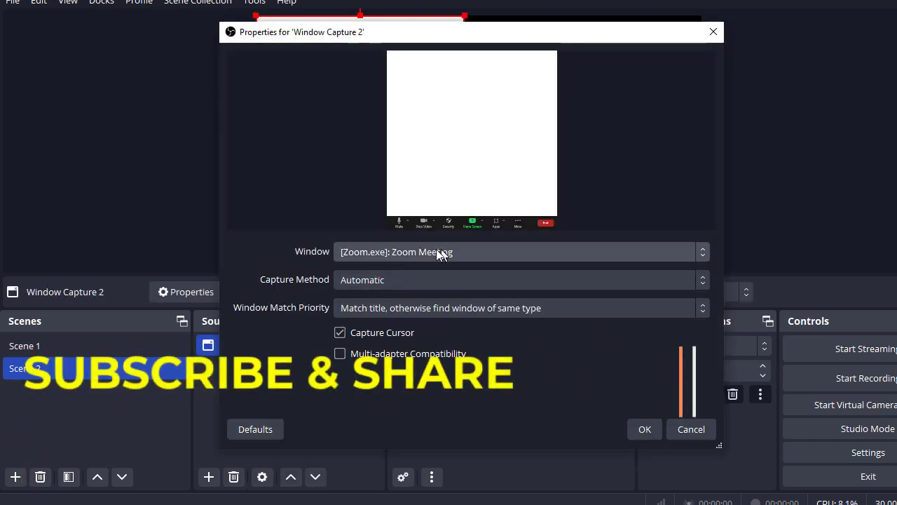
Capture the Zoom window using Windows 10 (1903 and up) with Capture Cursor turned off
{"action": "left_click", "coordinate": [703, 280]}
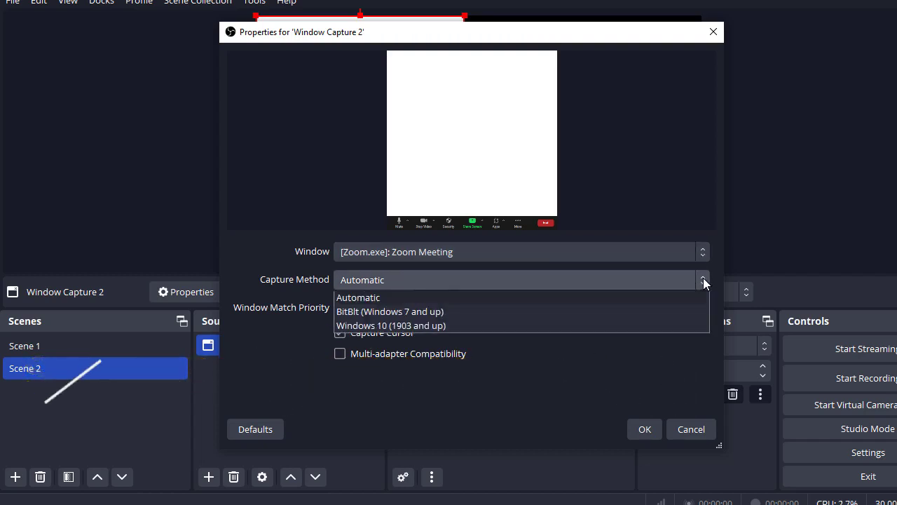
{"action": "left_click", "coordinate": [484, 326]}
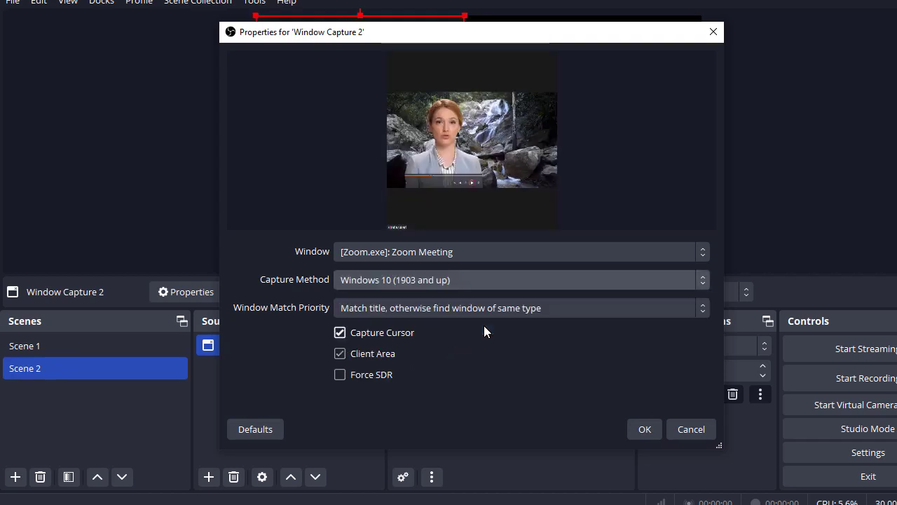
{"action": "left_click", "coordinate": [340, 332]}
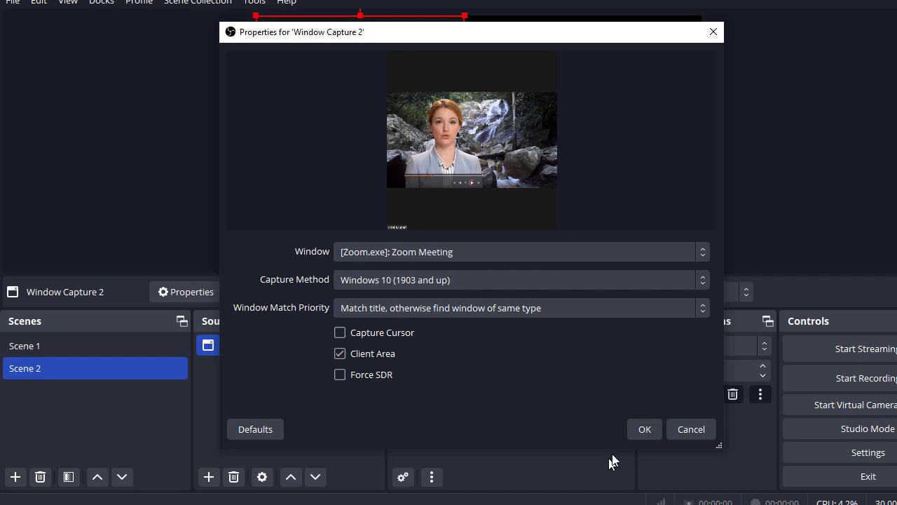
{"action": "left_click", "coordinate": [643, 430]}
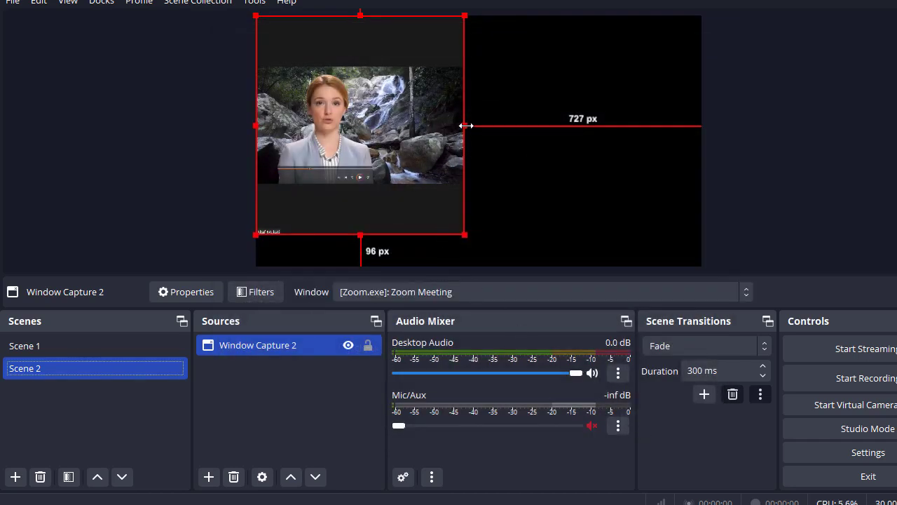
Stretch the Zoom capture to nearly fill the Scene 2 canvas, then start recording
{"action": "left_click_drag", "start_coordinate": [460, 126], "coordinate": [569, 191]}
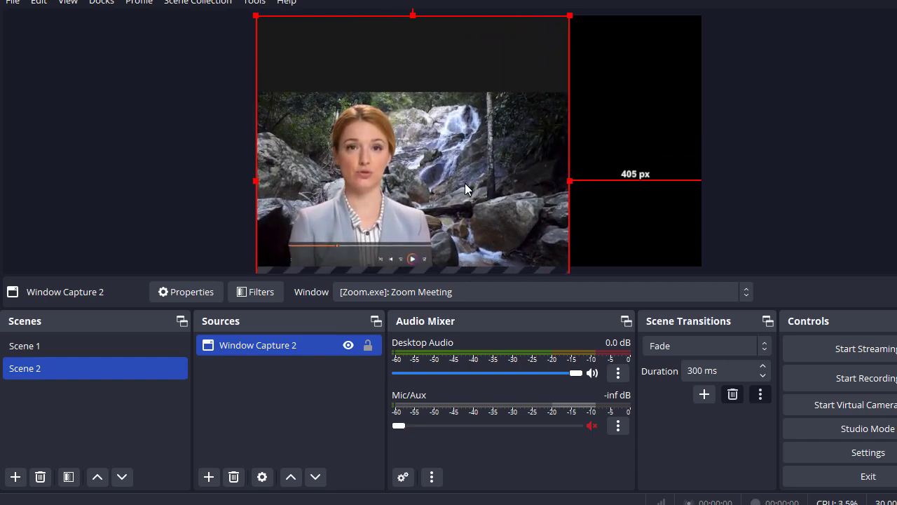
{"action": "left_click_drag", "start_coordinate": [464, 187], "coordinate": [464, 107]}
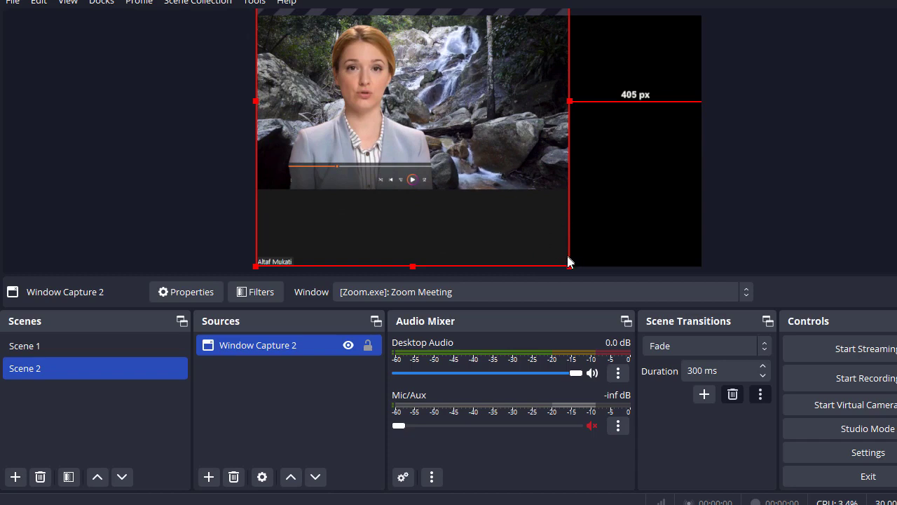
{"action": "left_click_drag", "start_coordinate": [569, 265], "coordinate": [661, 272]}
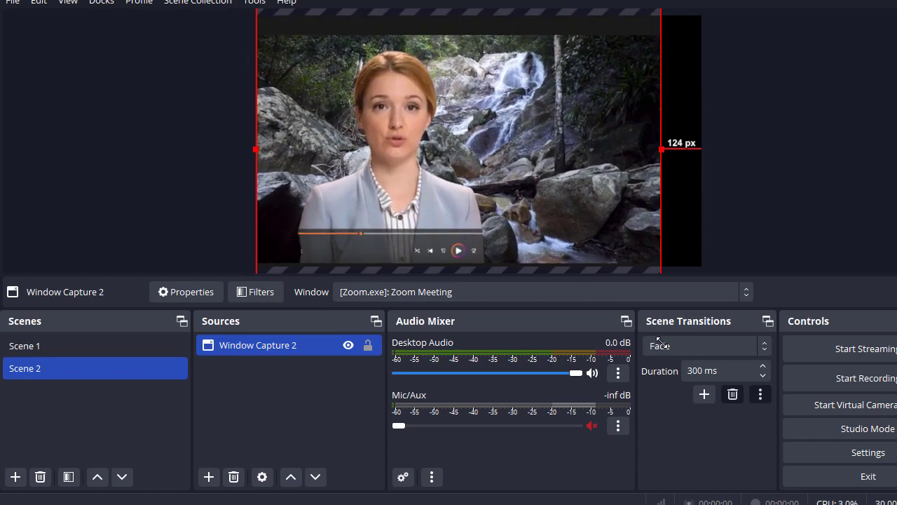
{"action": "mouse_move", "coordinate": [607, 179]}
{"action": "left_mouse_down"}
{"action": "mouse_move", "coordinate": [623, 180]}
{"action": "mouse_move", "coordinate": [611, 178]}
{"action": "left_mouse_up"}
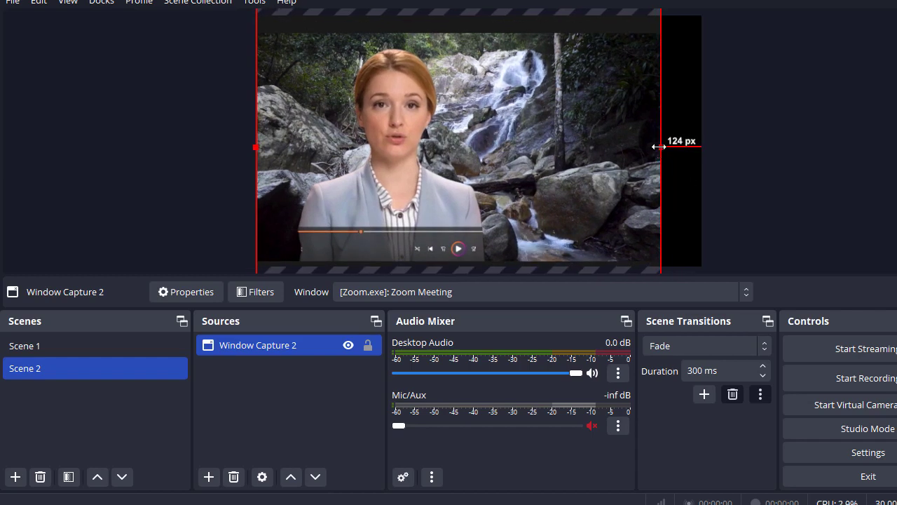
{"action": "left_click_drag", "start_coordinate": [661, 147], "coordinate": [701, 147]}
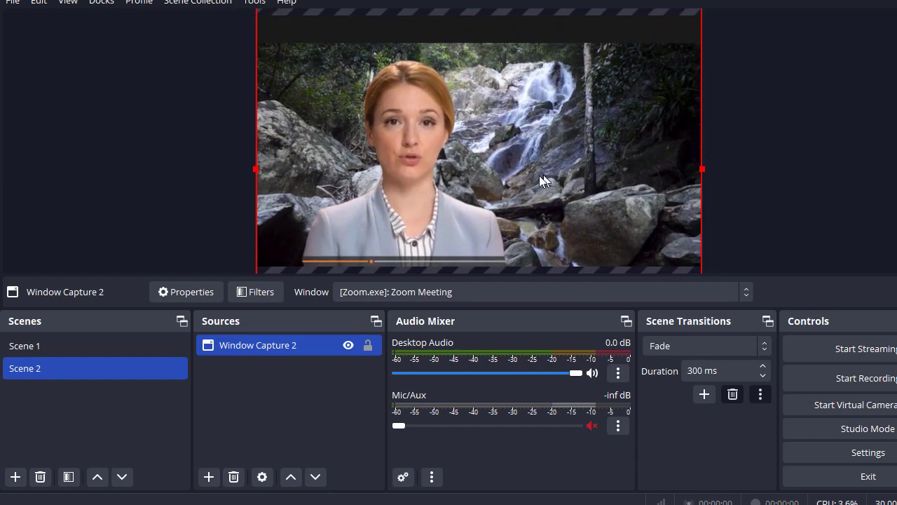
{"action": "left_click", "coordinate": [826, 378]}
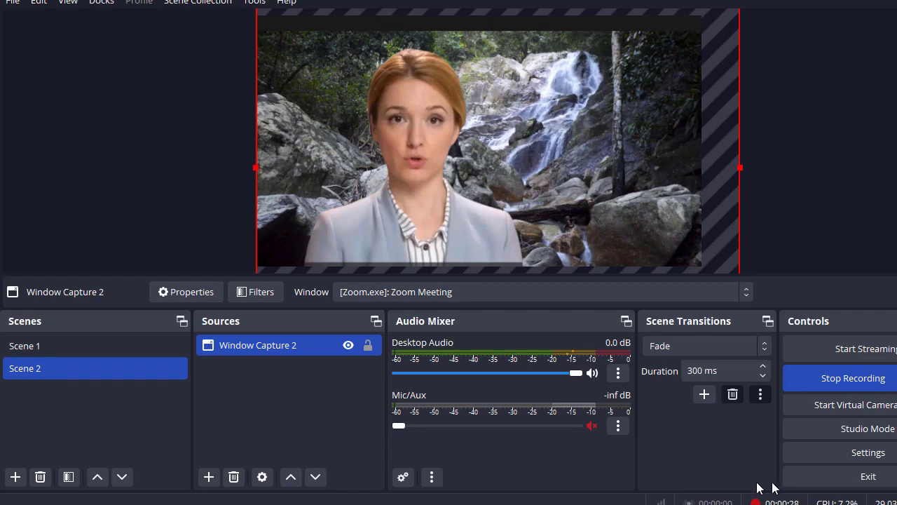
Stop and confirm the Scene 2 recording, then open the saved recordings folder via File > Show Recordings
{"action": "left_click", "coordinate": [840, 379]}
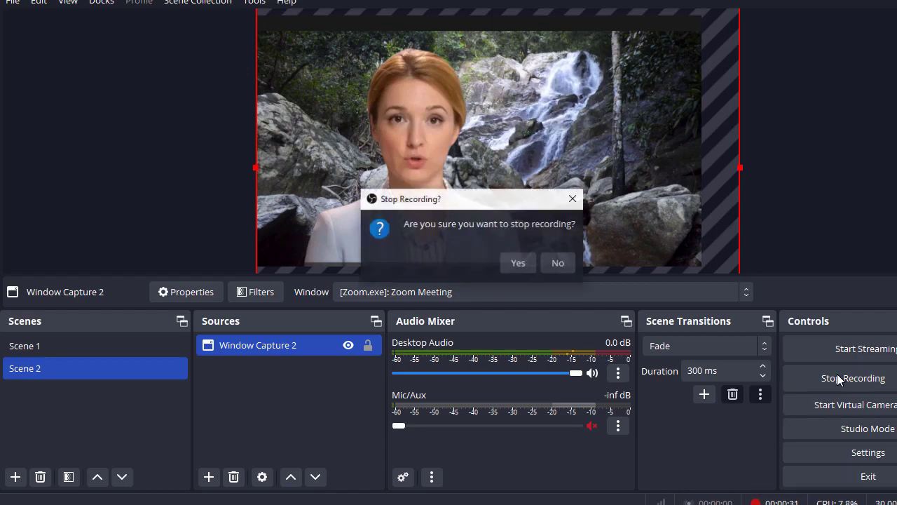
{"action": "left_click", "coordinate": [519, 263]}
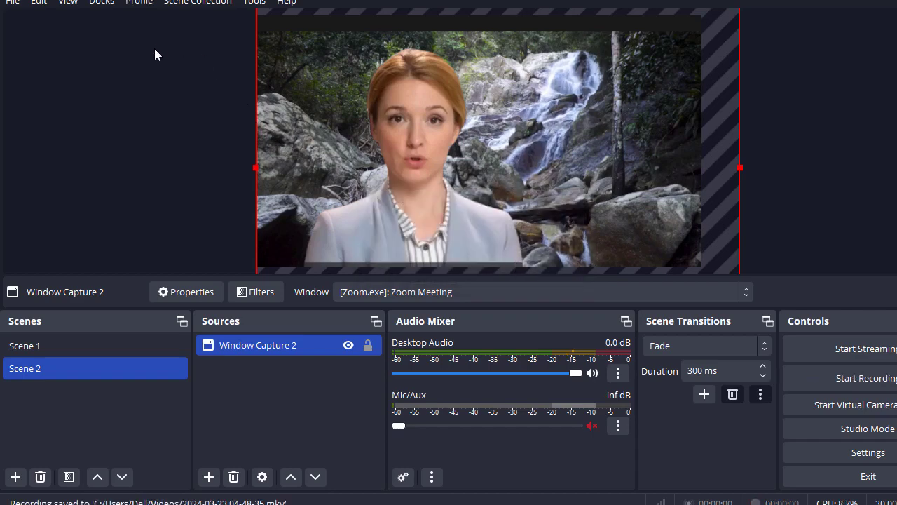
{"action": "left_click", "coordinate": [12, 4]}
{"action": "left_click", "coordinate": [22, 21]}
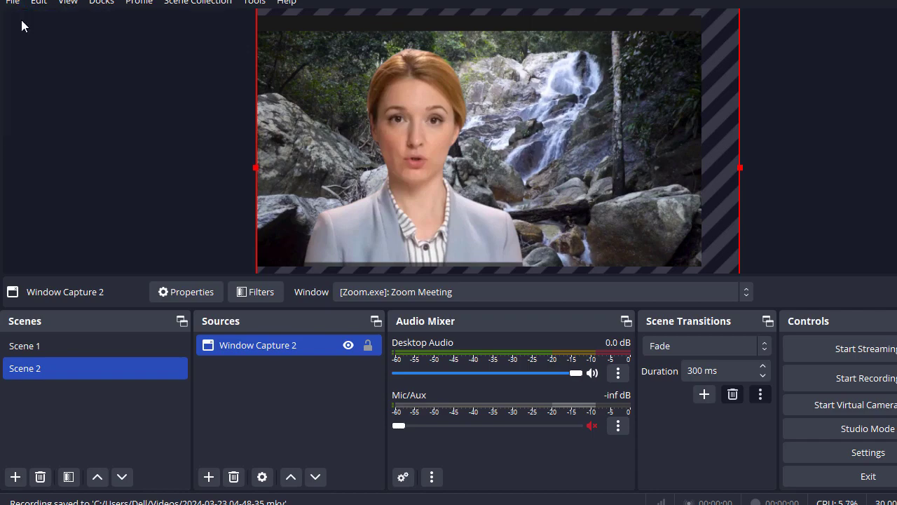